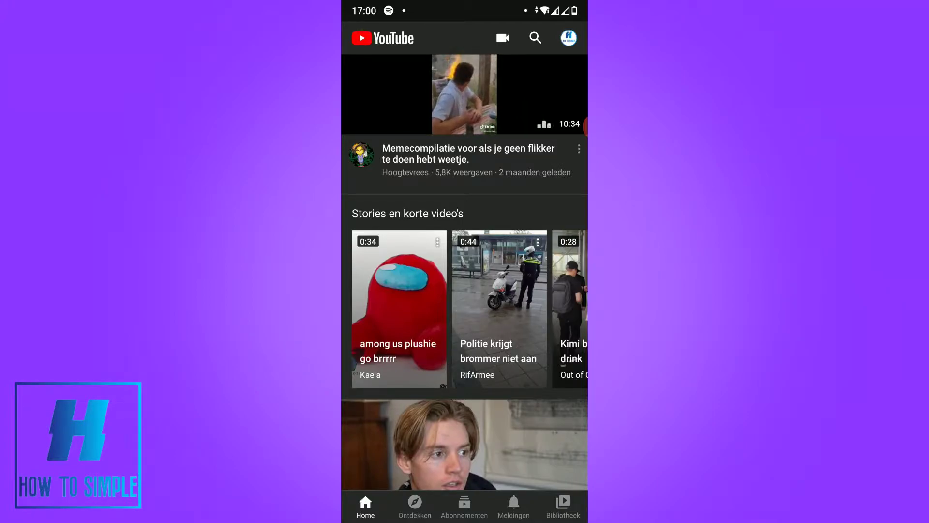
Open the How to Simple channel page through the YouTube account menu
click(569, 38)
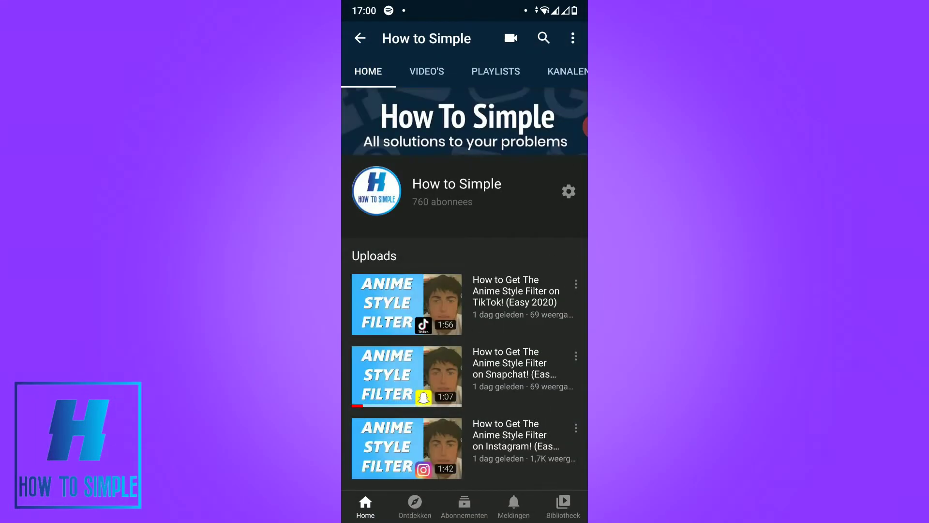
Copy the How to Simple channel link from the Share menu and switch to the Facebook feed
click(572, 37)
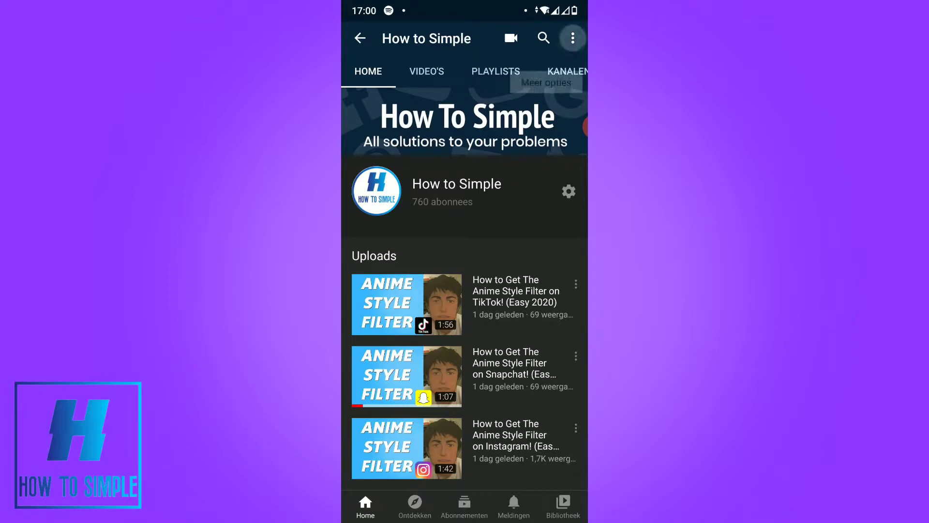
click(573, 38)
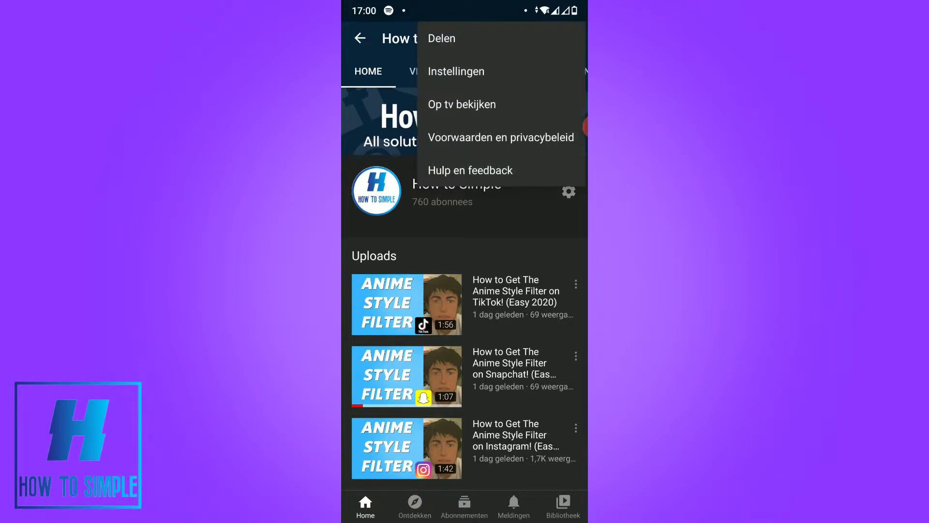
click(442, 38)
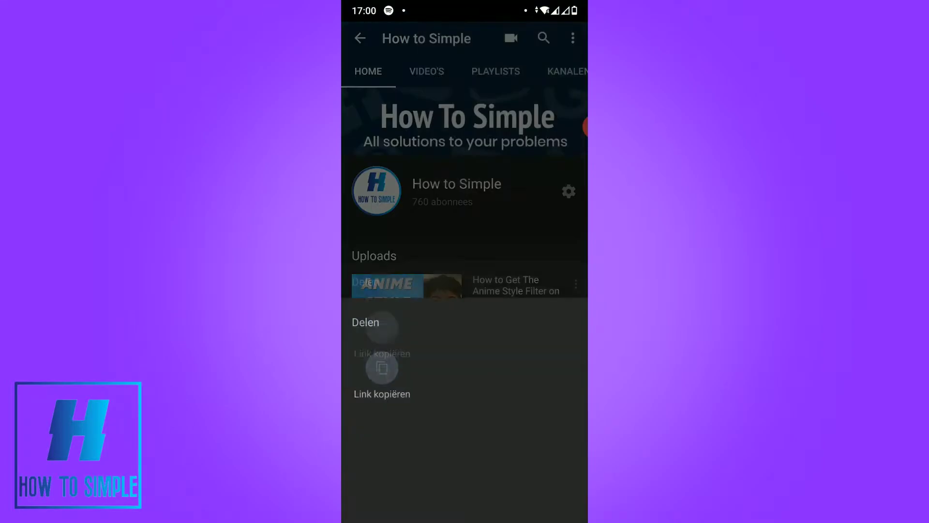
click(382, 231)
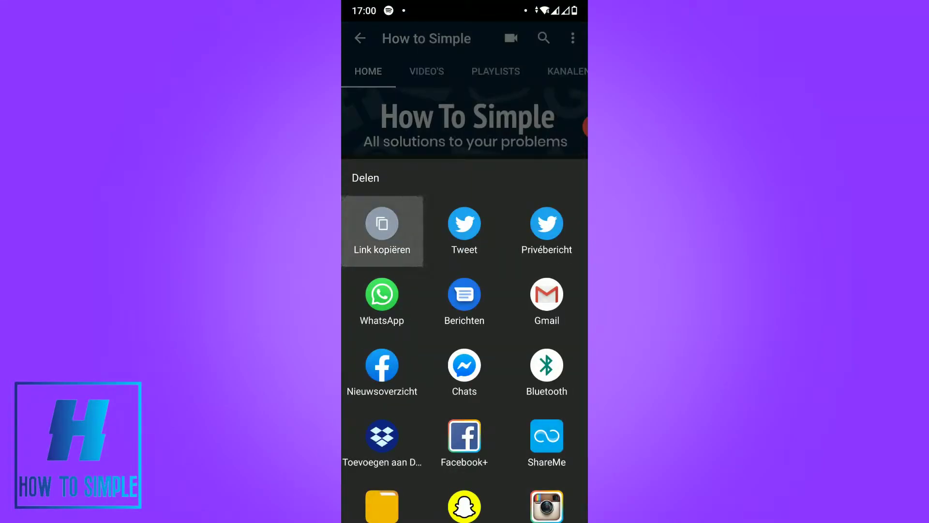
mouse_move(465, 363)
mouse_down()
mouse_move(465, 182)
mouse_move(464, 363)
mouse_up()
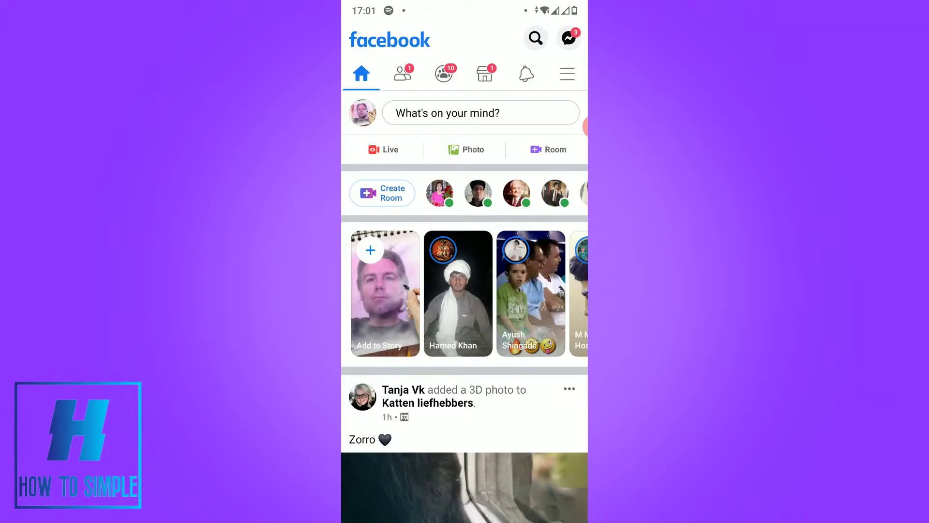
Open your profile and start adding links under Edit Public Details
click(364, 113)
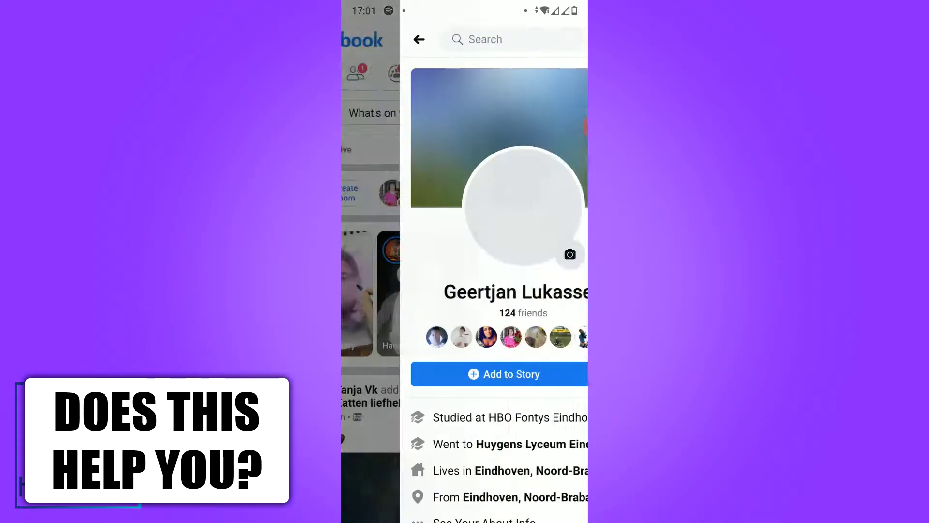
scroll(465, 290, down, 5)
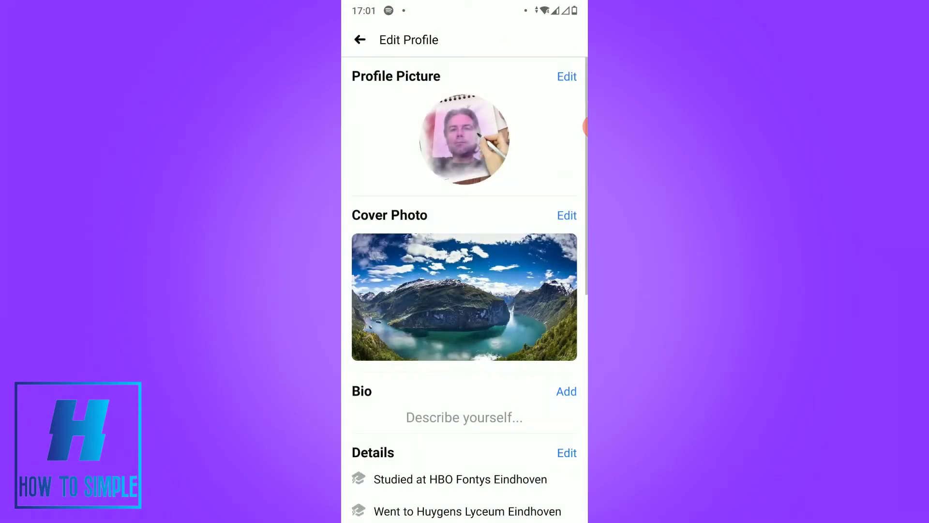
scroll(465, 290, down, 4)
scroll(464, 291, down, 4)
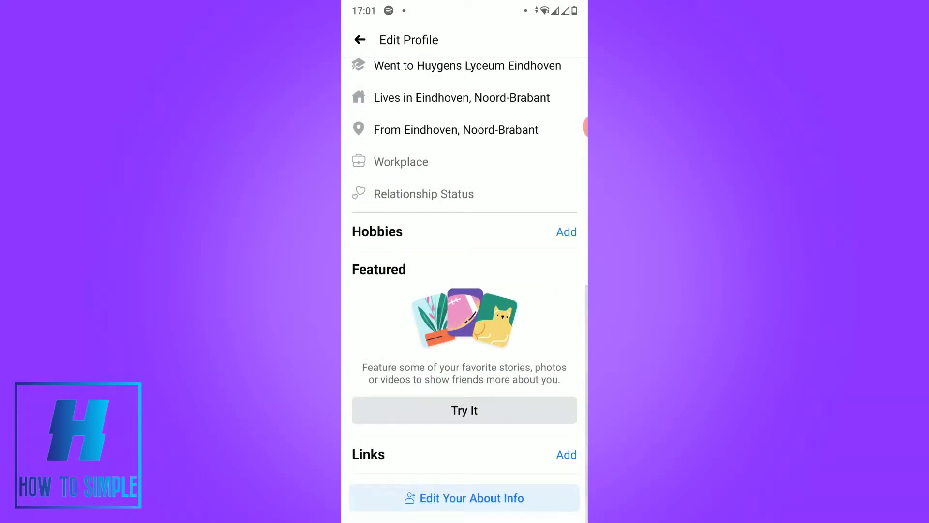
click(566, 455)
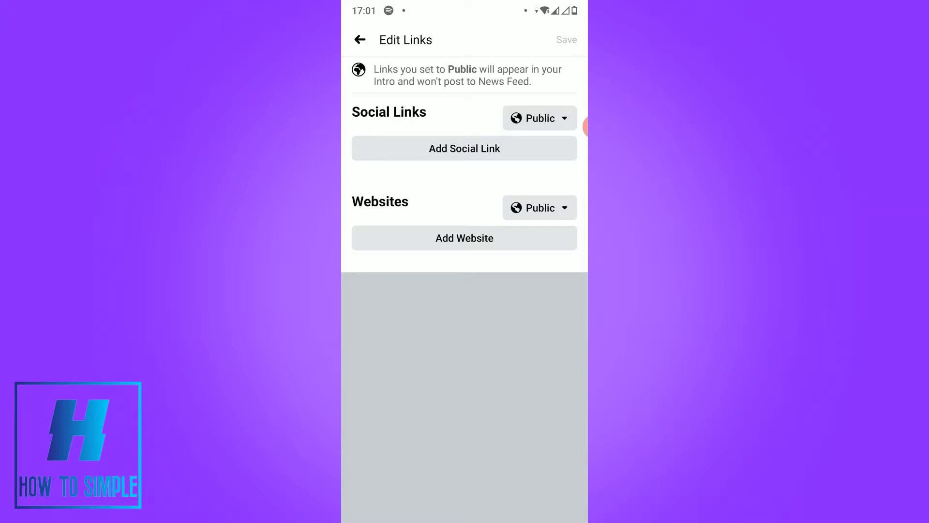
Paste the YouTube channel URL as an Instagram social link, then remove that entry
click(465, 148)
click(465, 193)
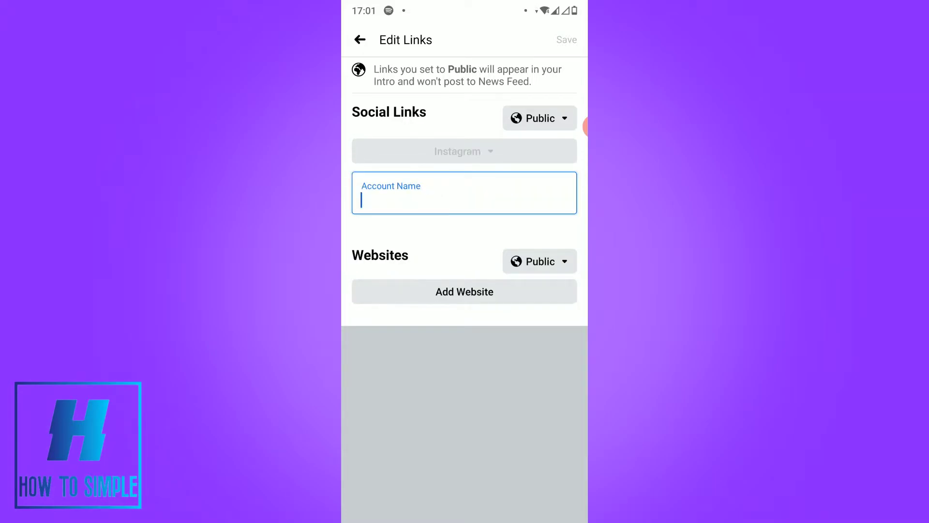
click(363, 199)
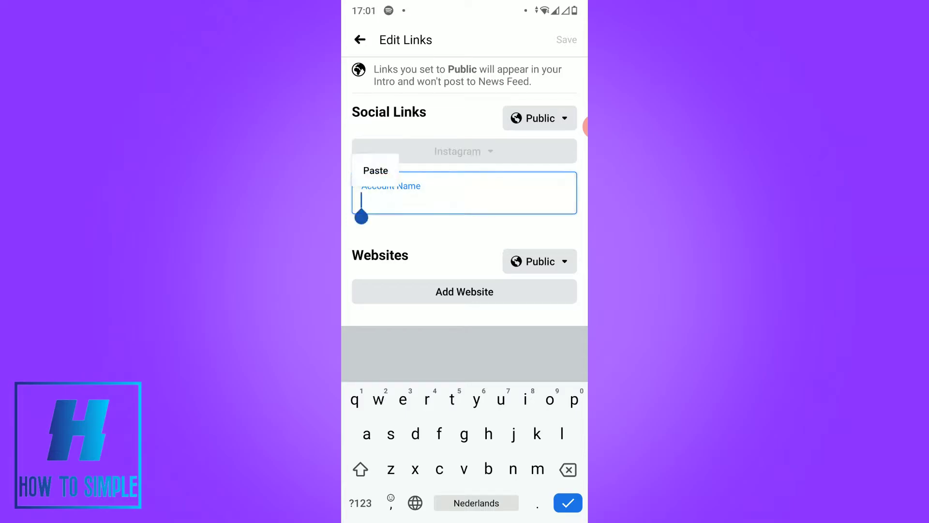
click(376, 170)
click(567, 502)
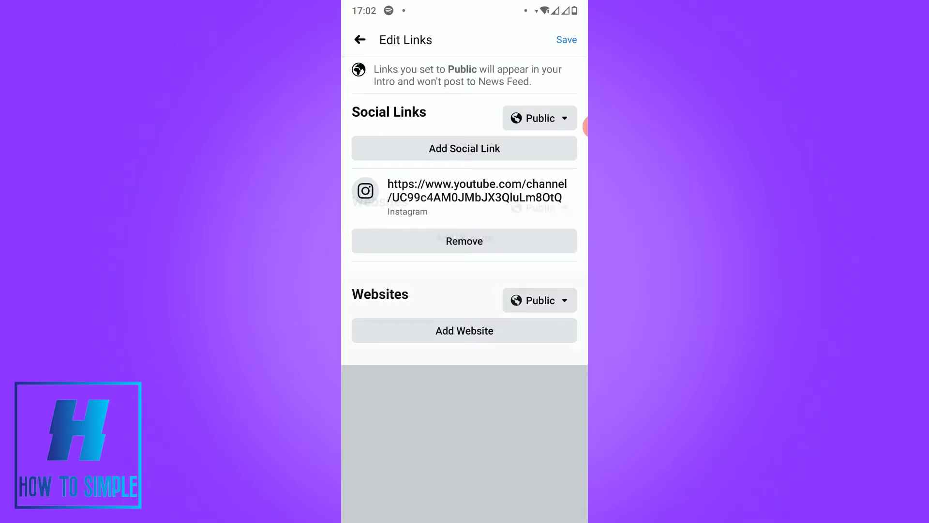
click(465, 241)
Paste the channel URL as a new website address and save the profile links
click(463, 238)
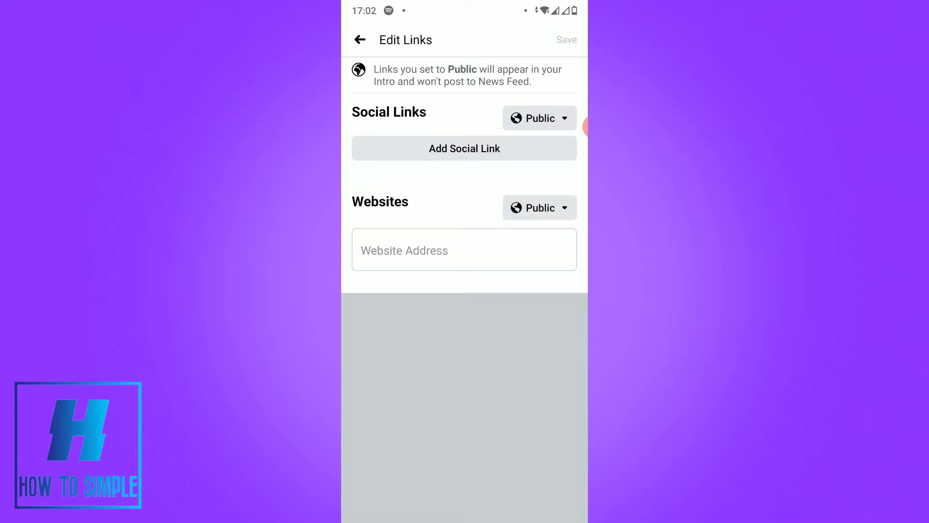
click(373, 226)
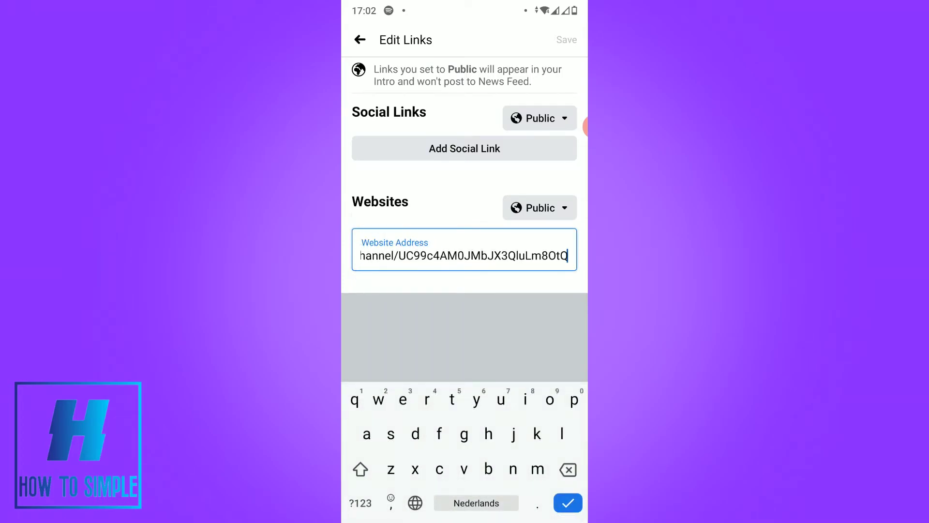
click(568, 502)
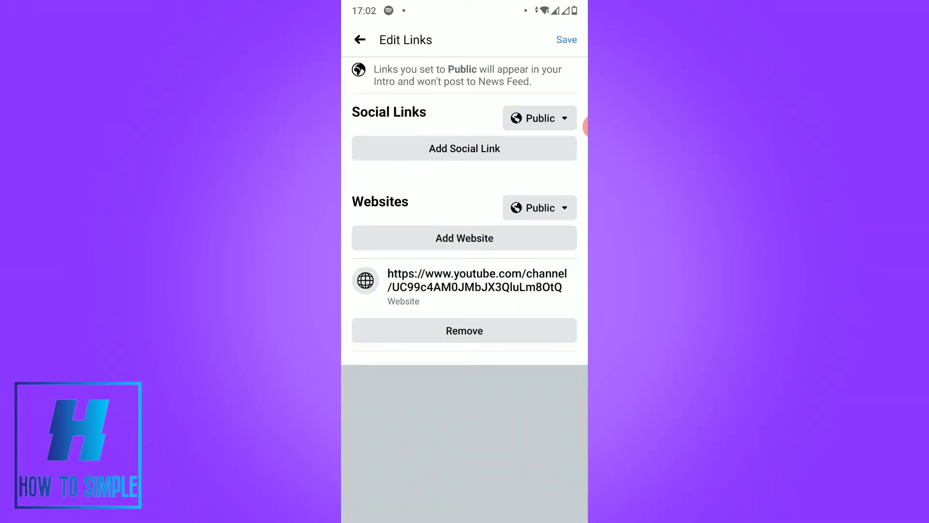
click(566, 39)
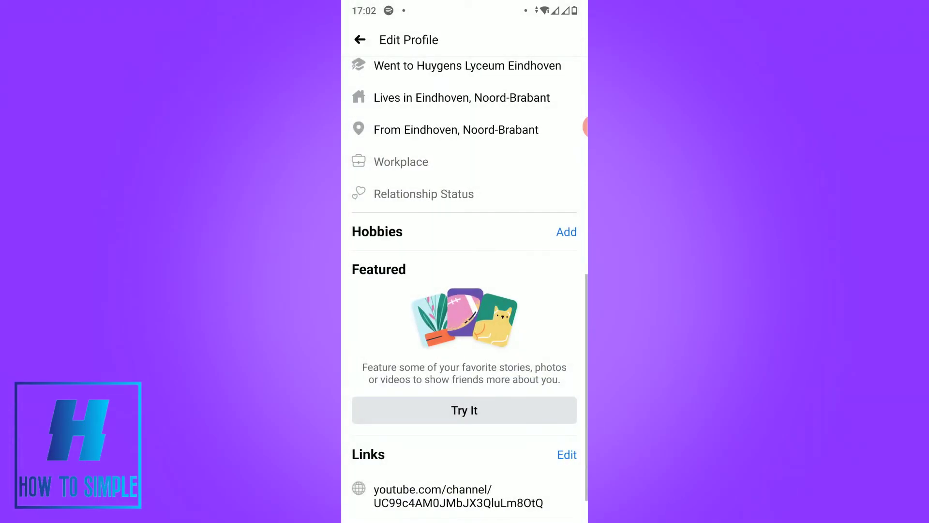
scroll(465, 291, down, 2)
scroll(465, 291, up, 5)
scroll(465, 290, down, 4)
scroll(465, 290, down, 1)
Go back to the profile page, where the intro now shows the YouTube link
click(359, 39)
scroll(465, 291, up, 3)
scroll(465, 290, down, 1)
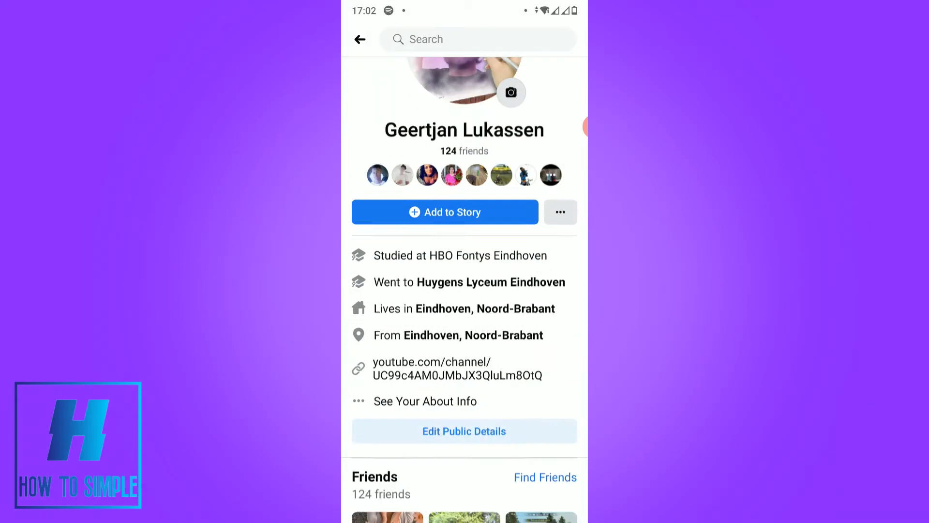
scroll(464, 290, down, 1)
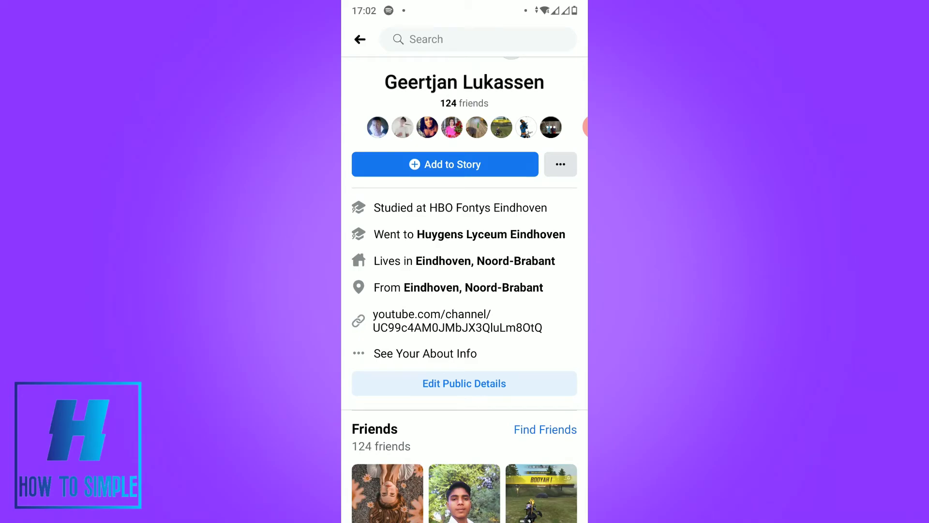
scroll(465, 291, up, 4)
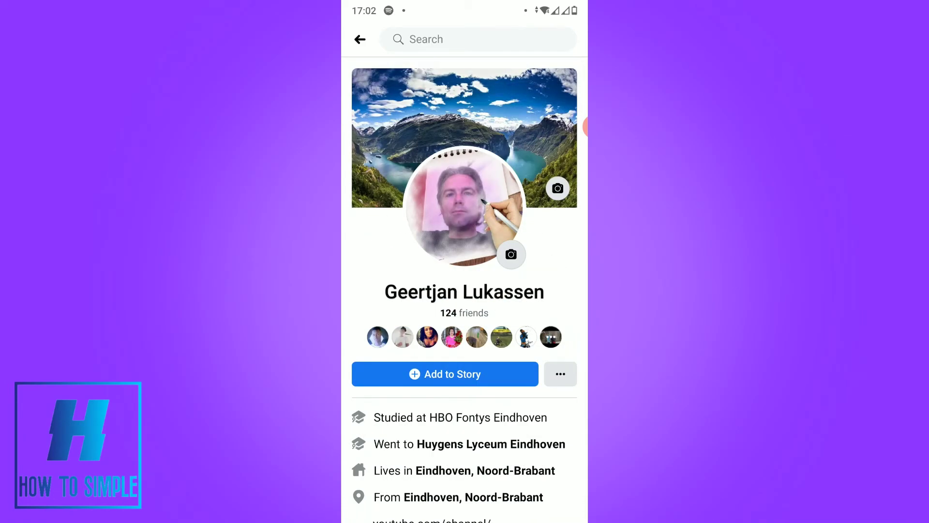